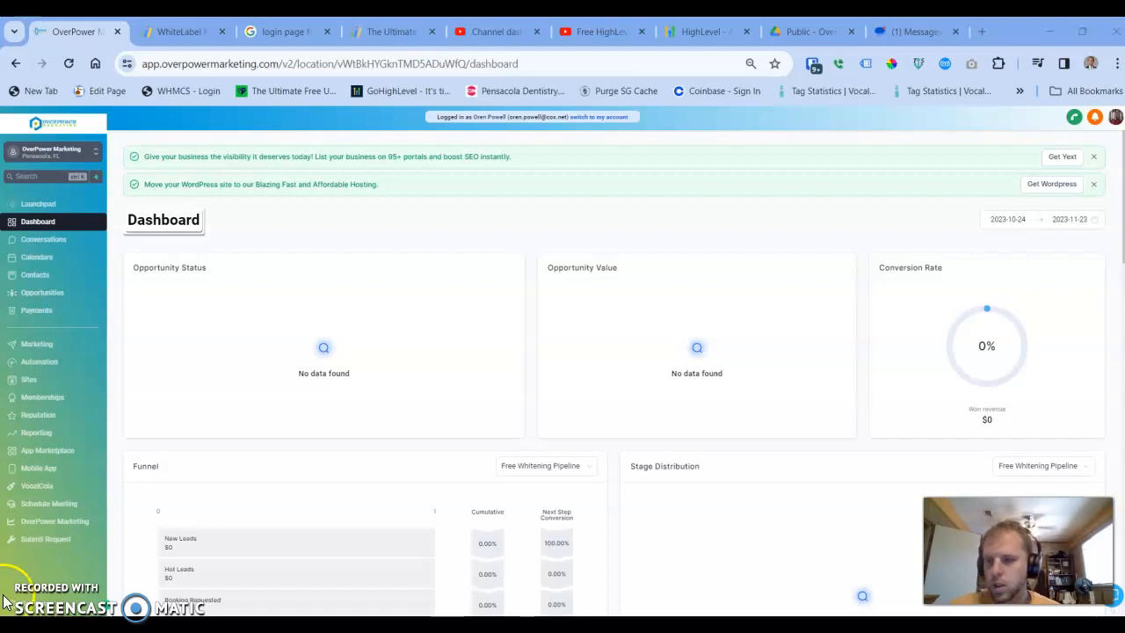
# Open the profile settings and review the connected two-way email sync address.
pyautogui.click(35, 606)
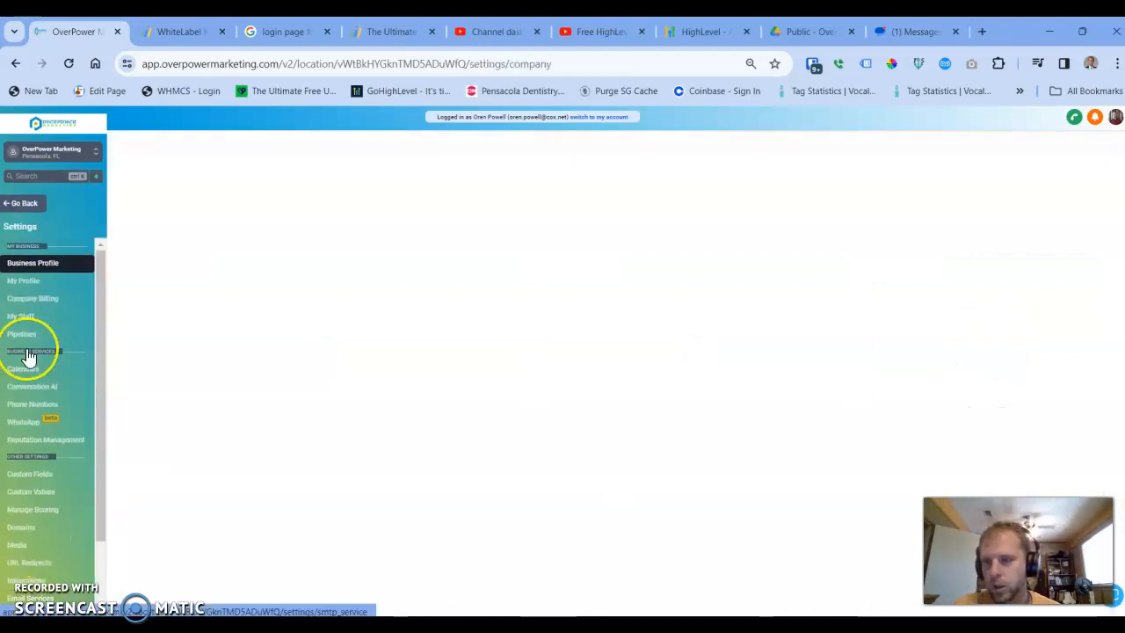
pyautogui.click(42, 285)
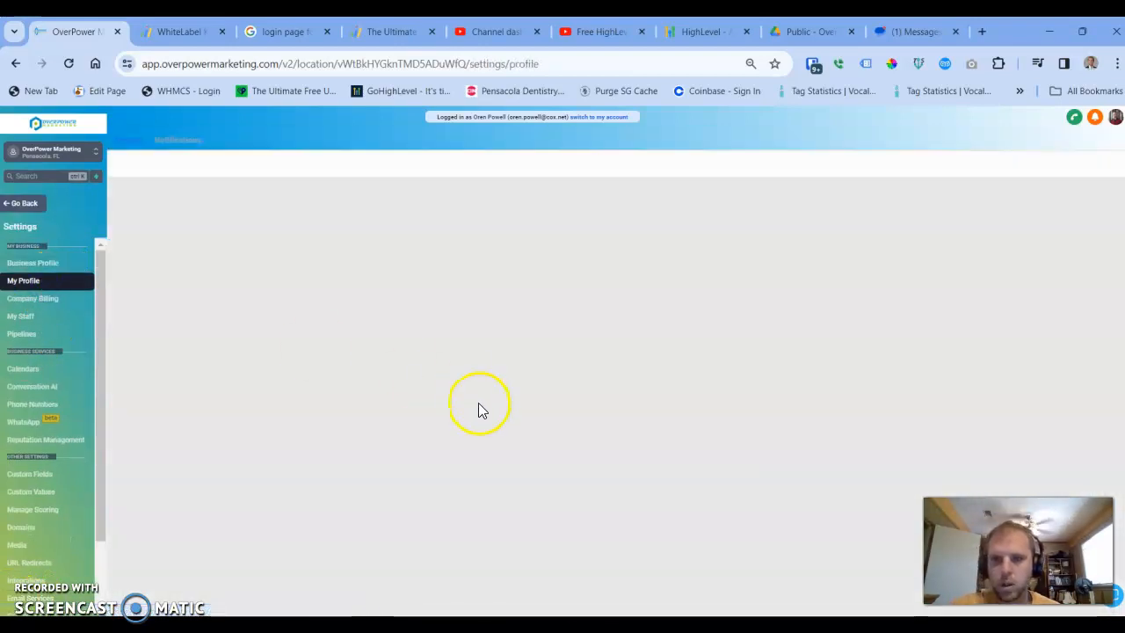
pyautogui.scroll(-5, 431, 414)
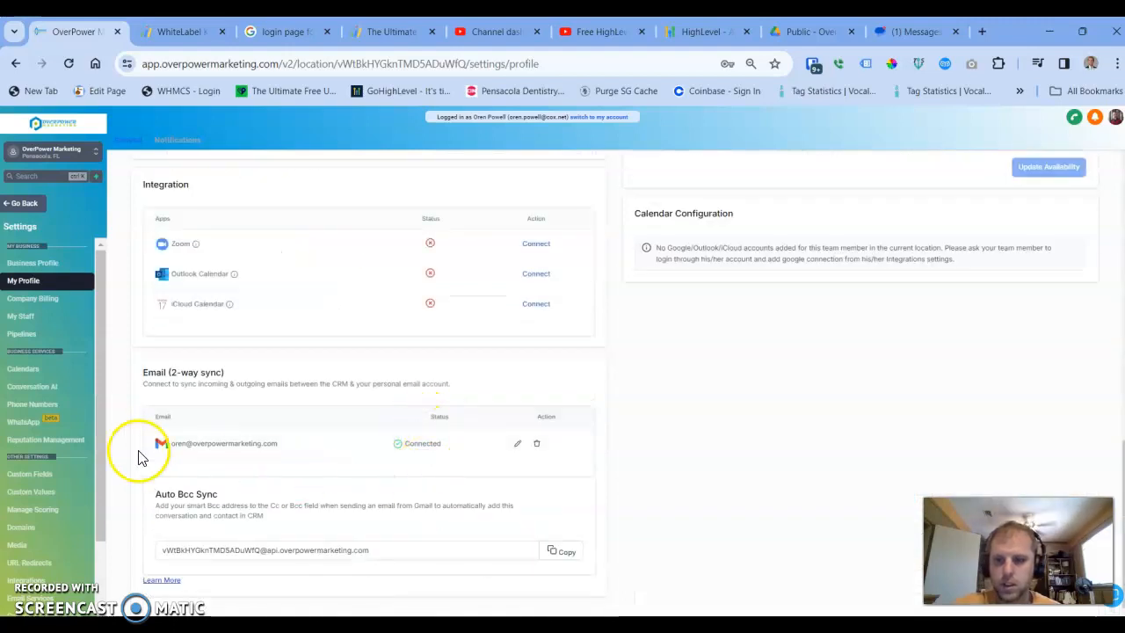
pyautogui.moveTo(177, 444); pyautogui.dragTo(331, 442)
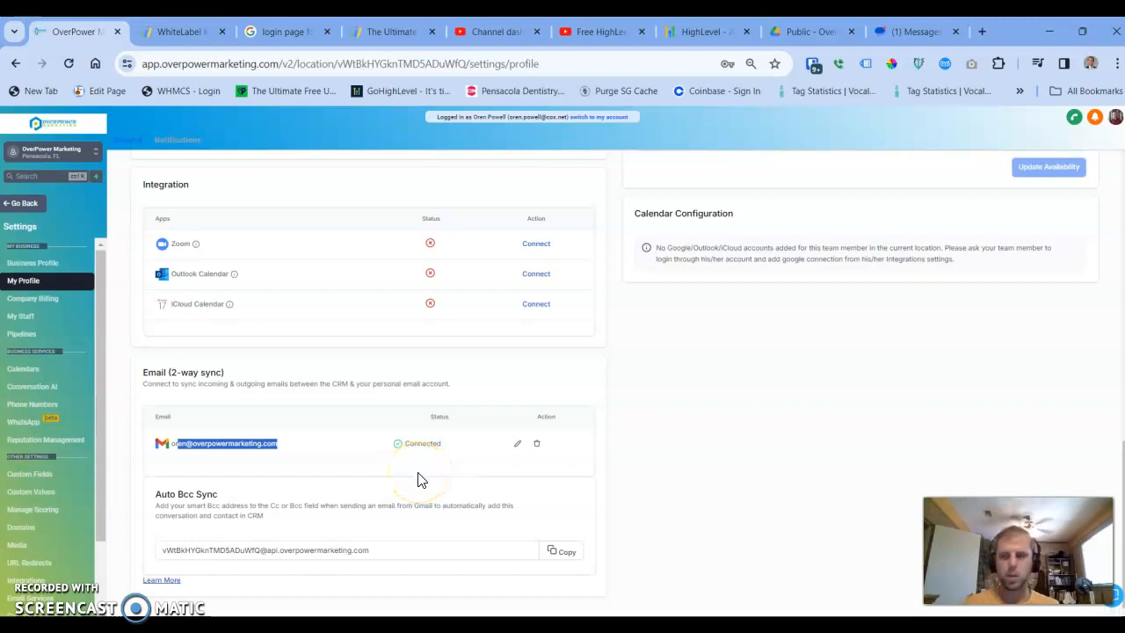
# Open the contact's conversation from all conversations and look at the email composer's sender fields.
pyautogui.click(31, 207)
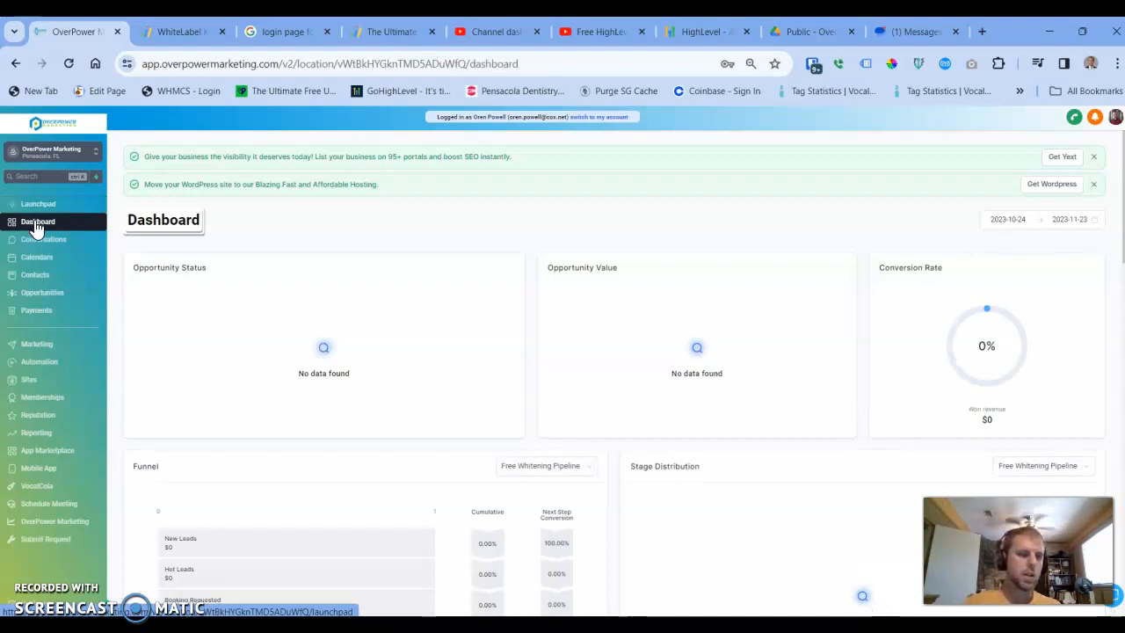
pyautogui.click(26, 246)
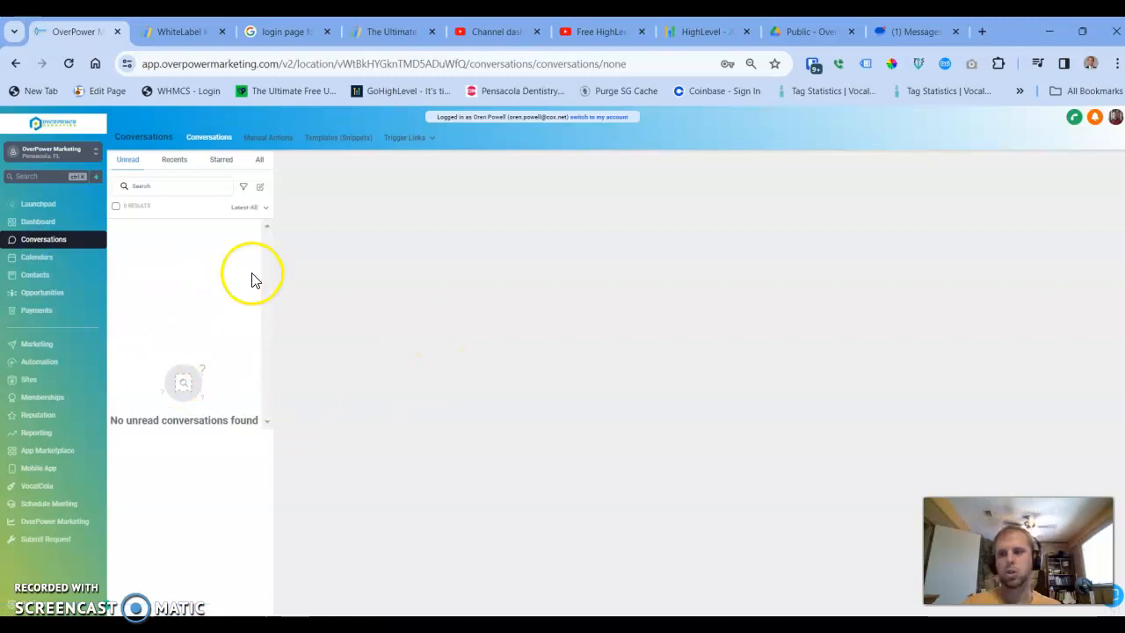
pyautogui.click(259, 160)
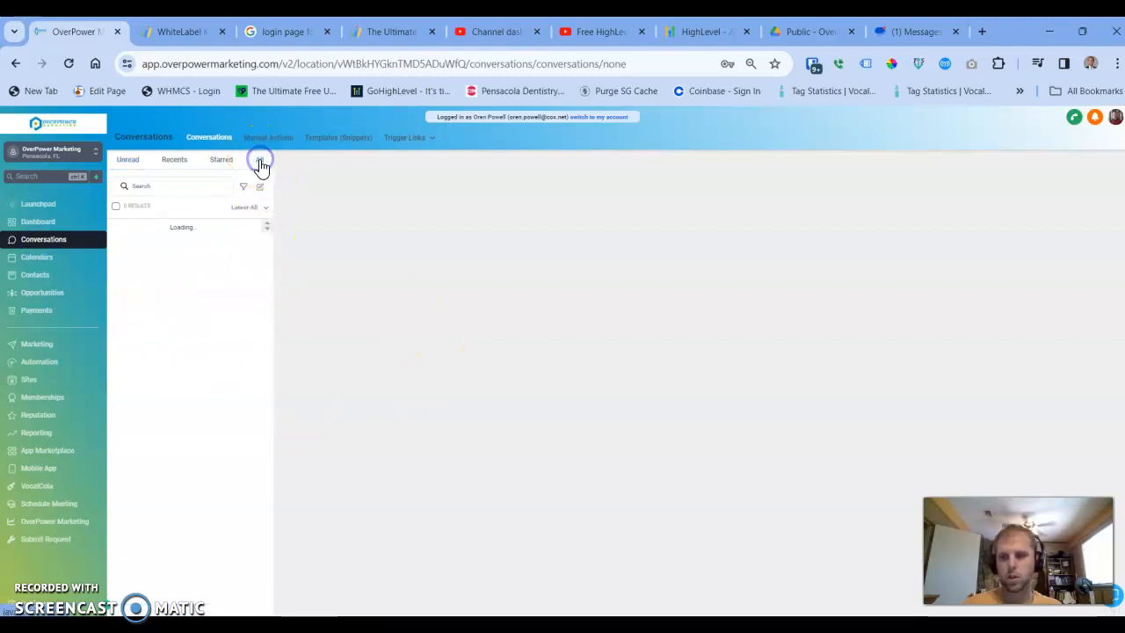
pyautogui.click(208, 242)
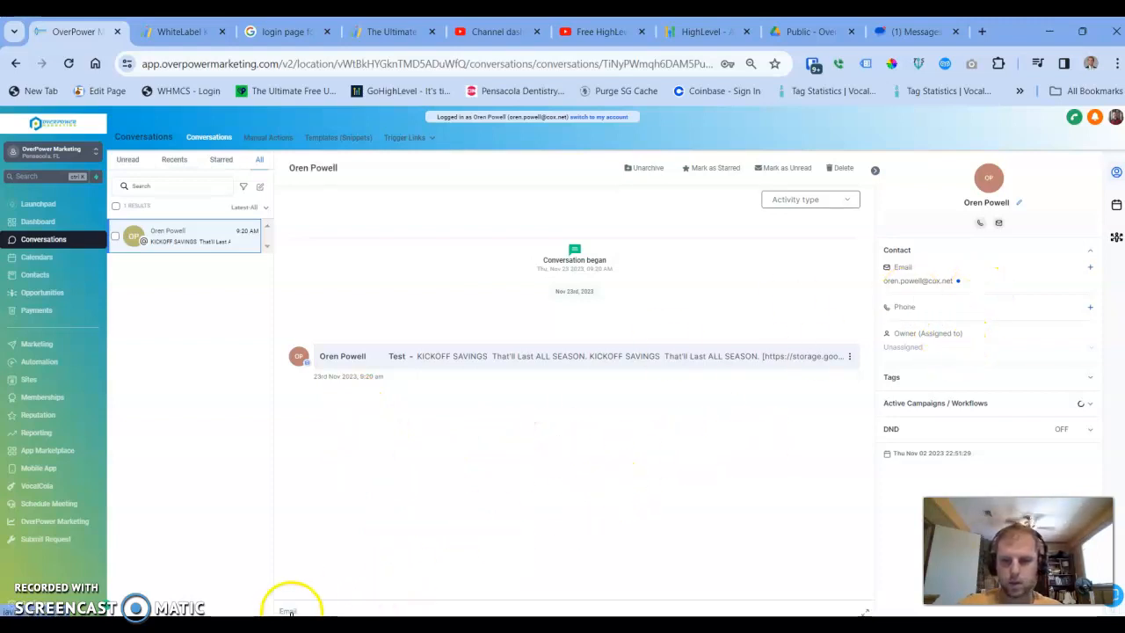
pyautogui.click(290, 610)
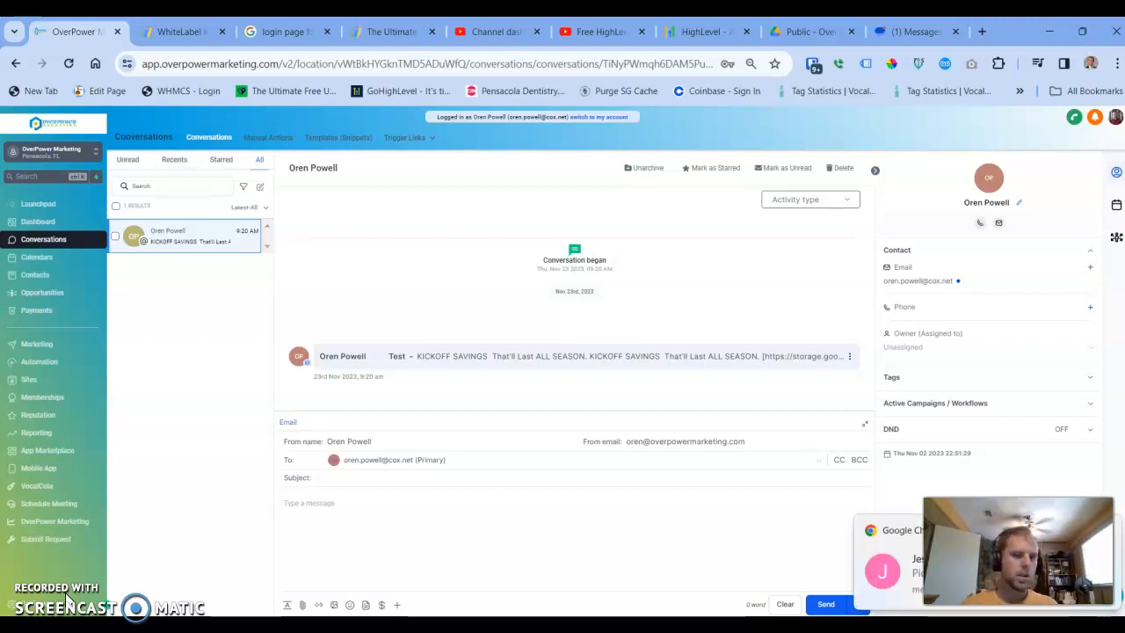
pyautogui.click(1112, 532)
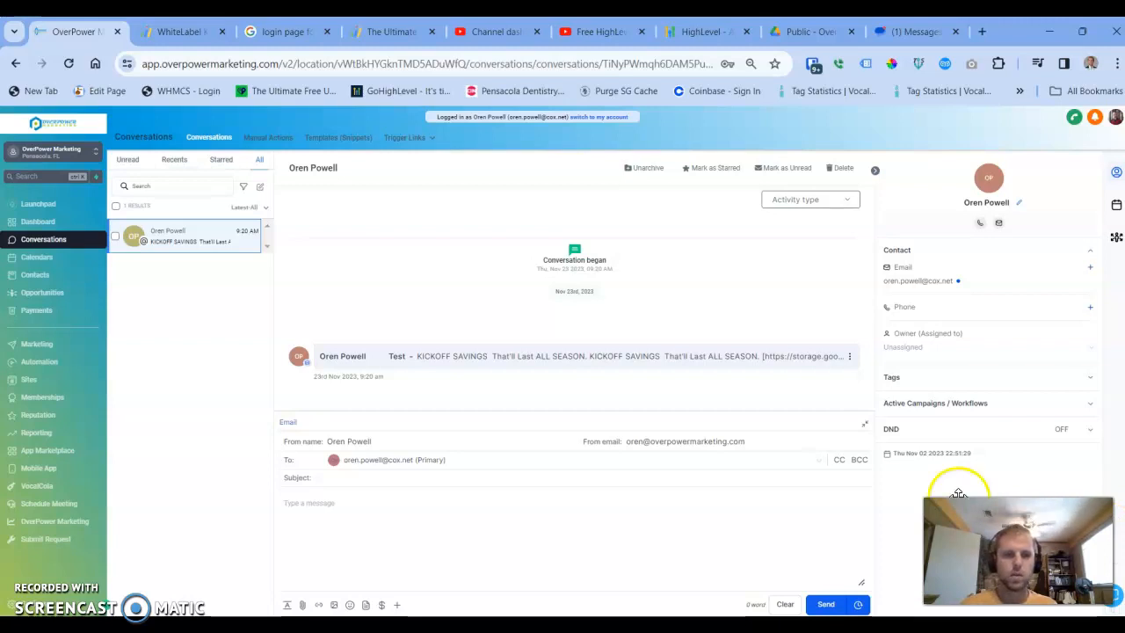
# Open the Email Services settings and dismiss the dedicated sending domain notification.
pyautogui.click(13, 605)
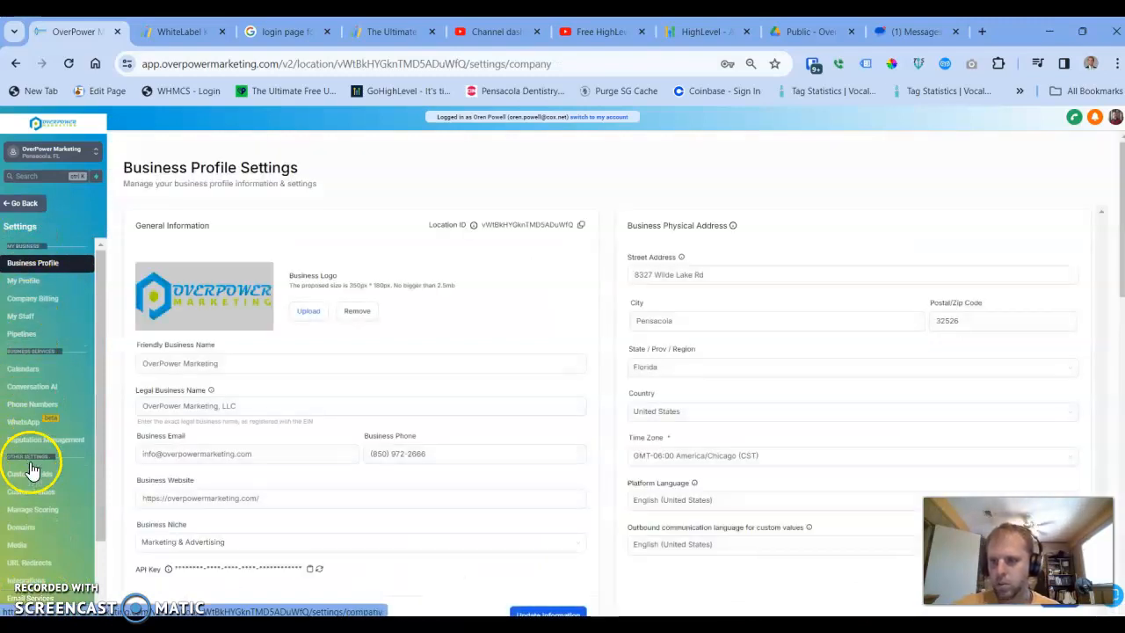
pyautogui.scroll(-1, 36, 542)
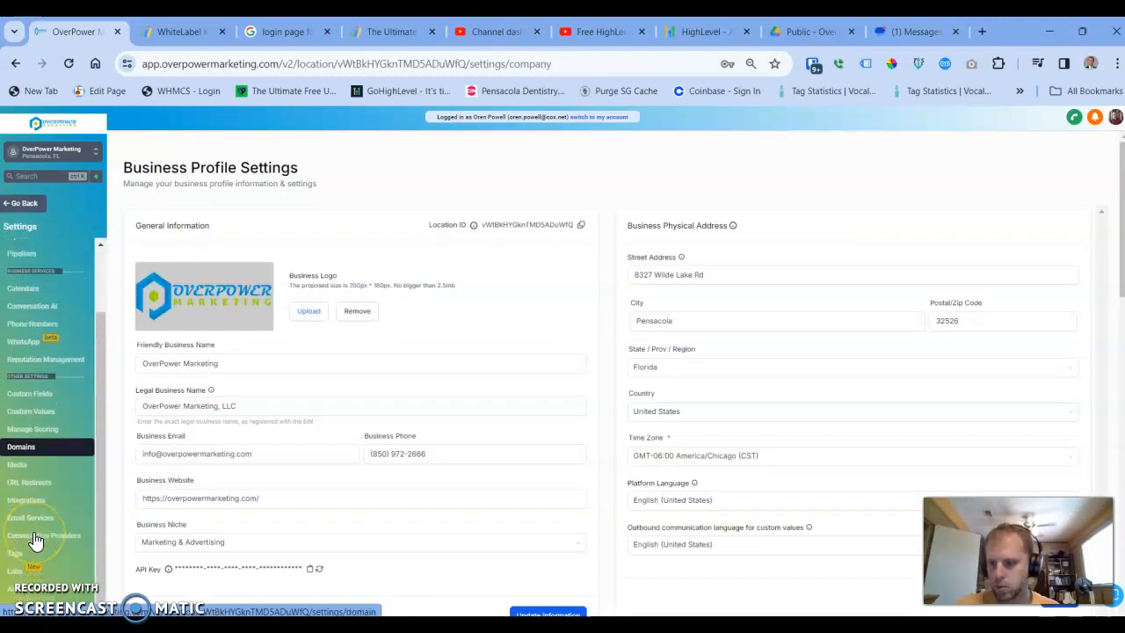
pyautogui.scroll(1, 36, 542)
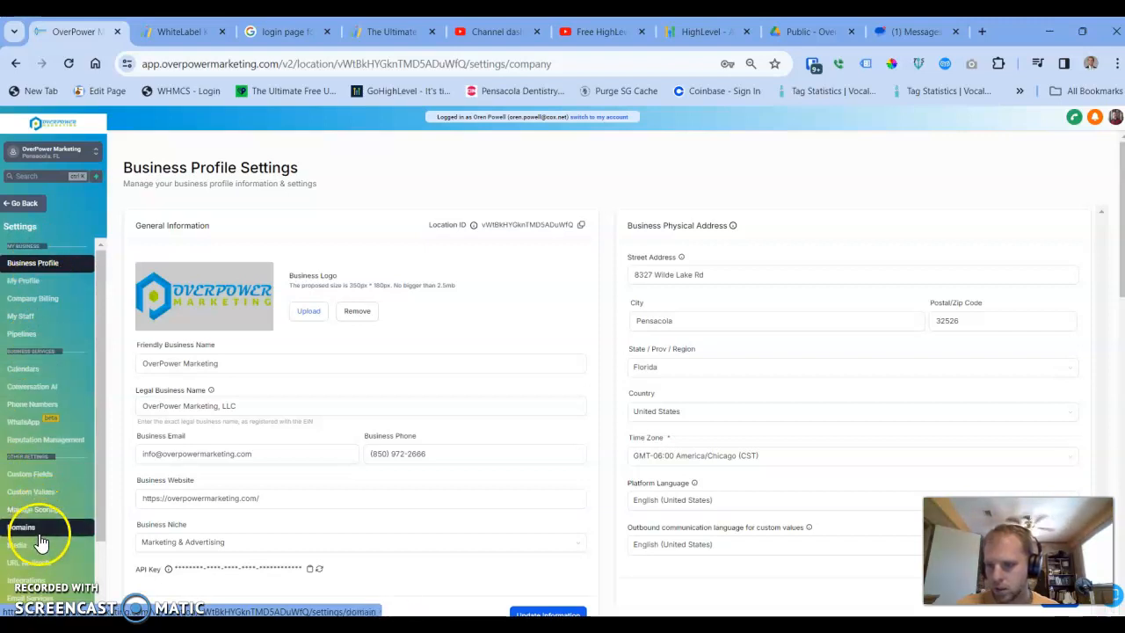
pyautogui.scroll(-1, 98, 514)
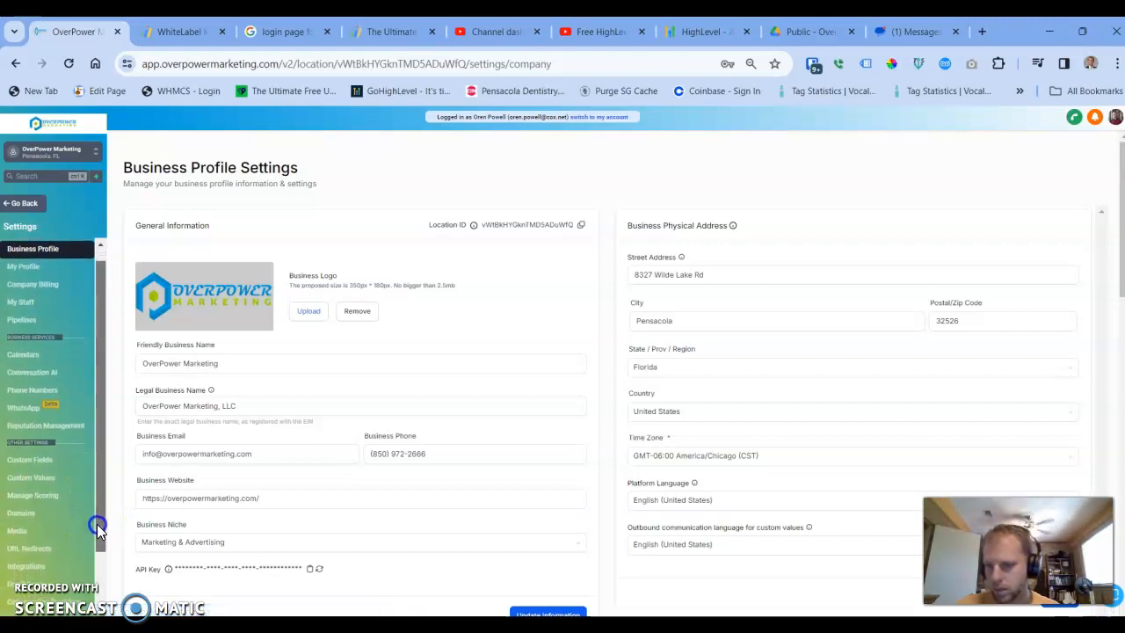
pyautogui.click(29, 562)
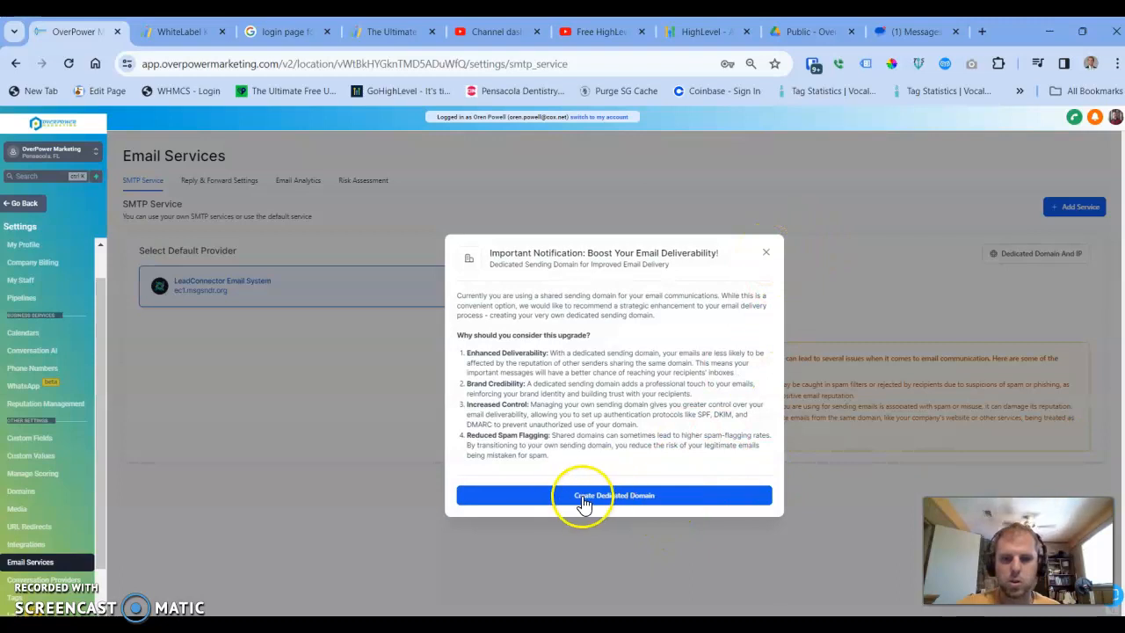
pyautogui.click(765, 252)
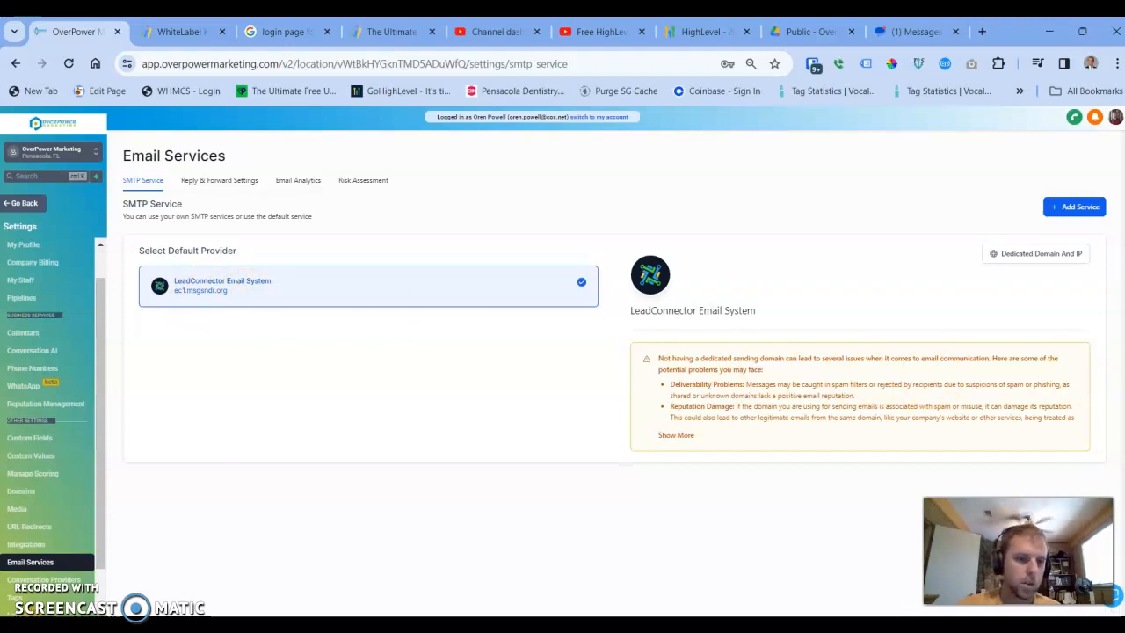
# Switch to Outlook and inspect the sender address of a message sent through the shared domain.
pyautogui.moveTo(1124, 255); pyautogui.dragTo(686, 138)
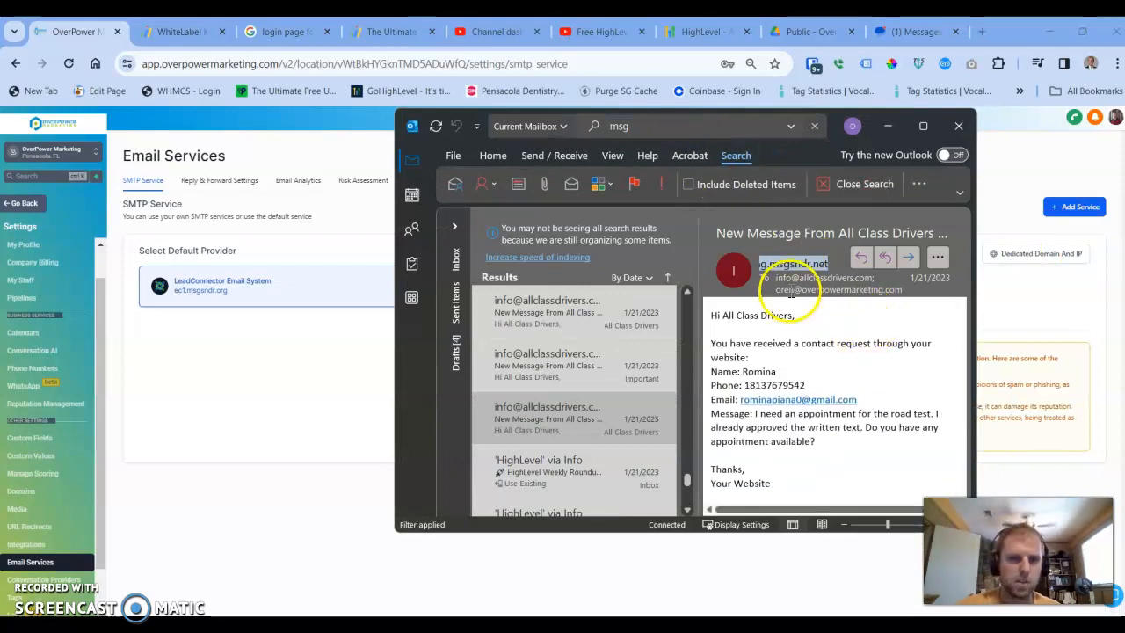
pyautogui.click(923, 126)
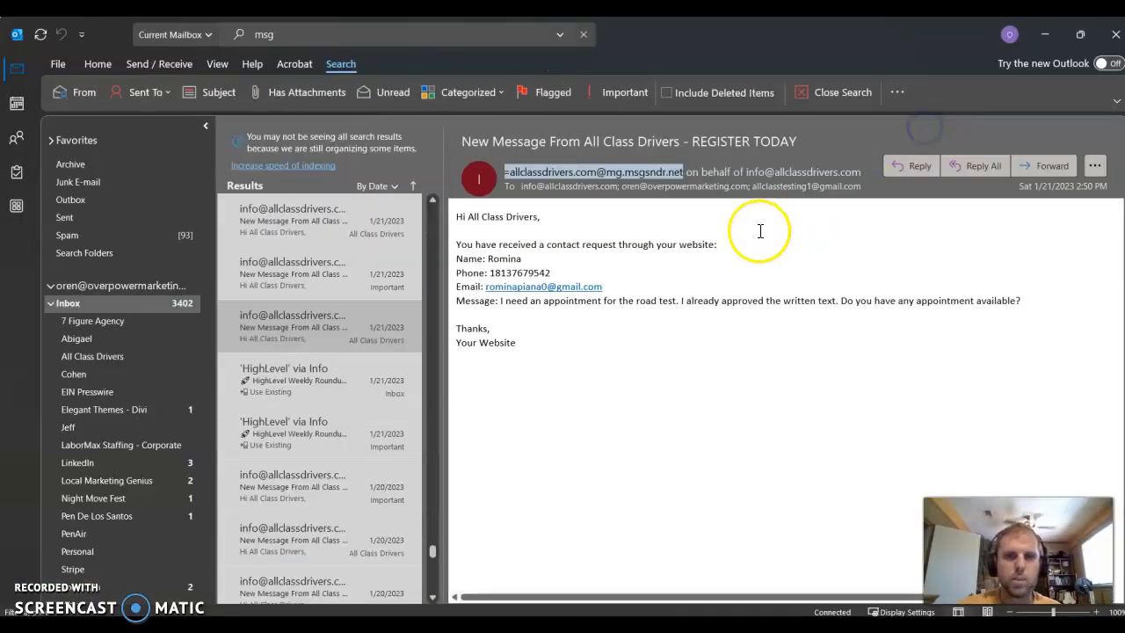
pyautogui.moveTo(525, 180)
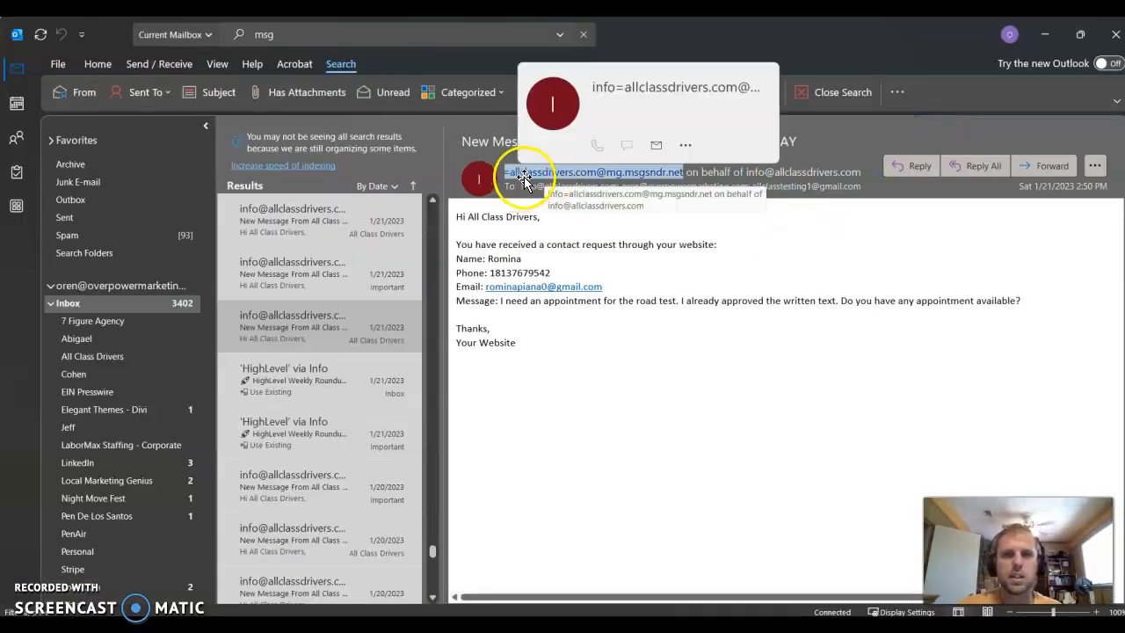
pyautogui.click(614, 176)
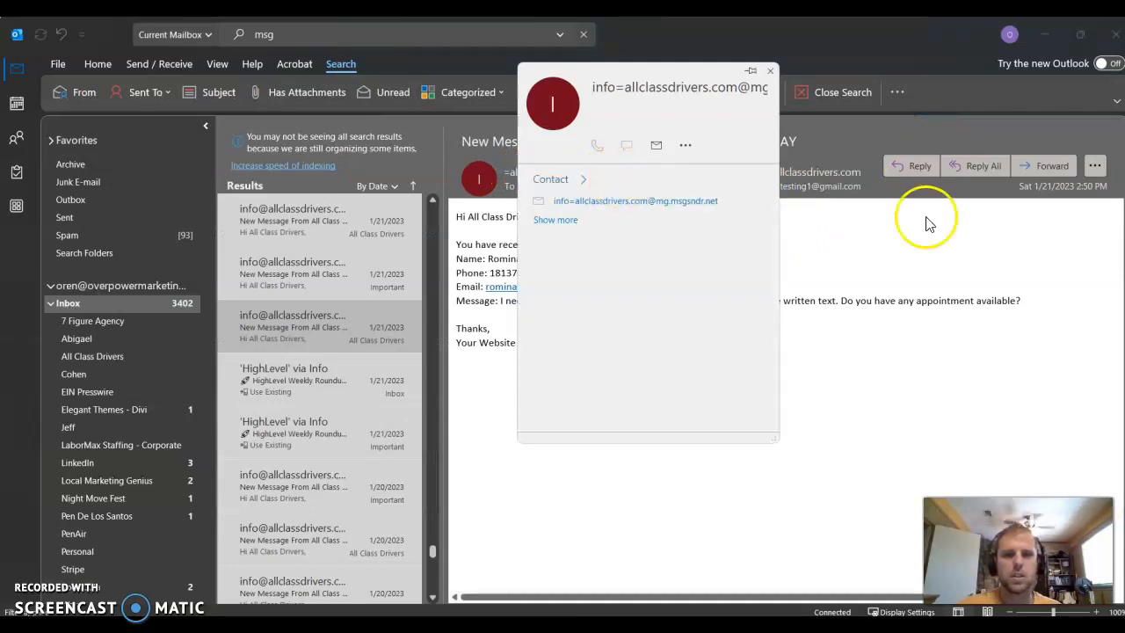
pyautogui.click(772, 72)
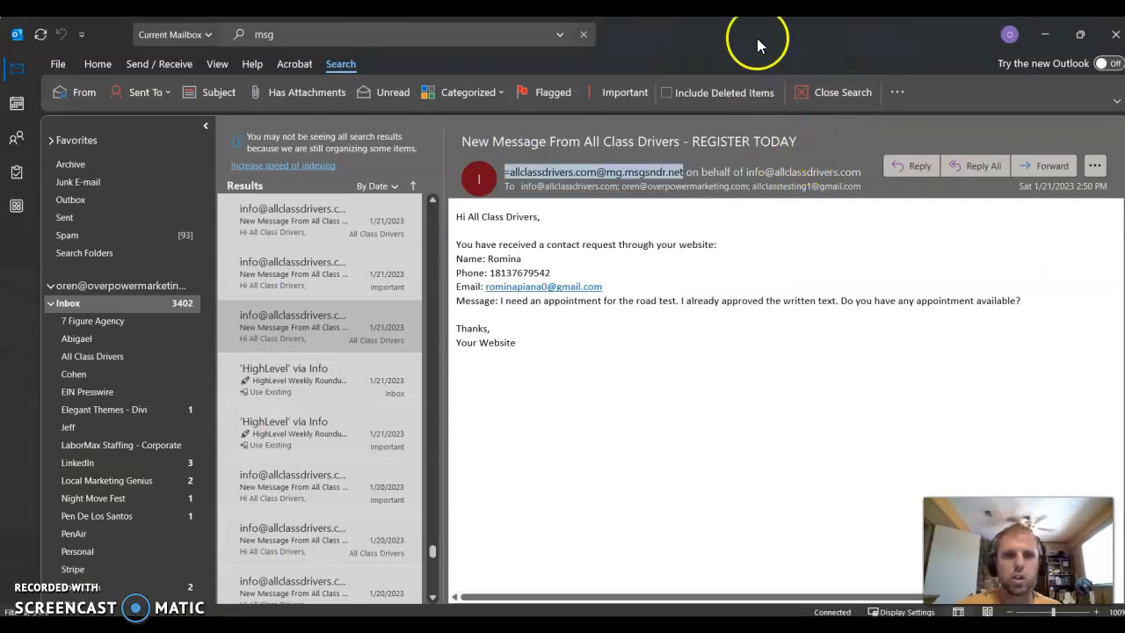
pyautogui.click(1045, 35)
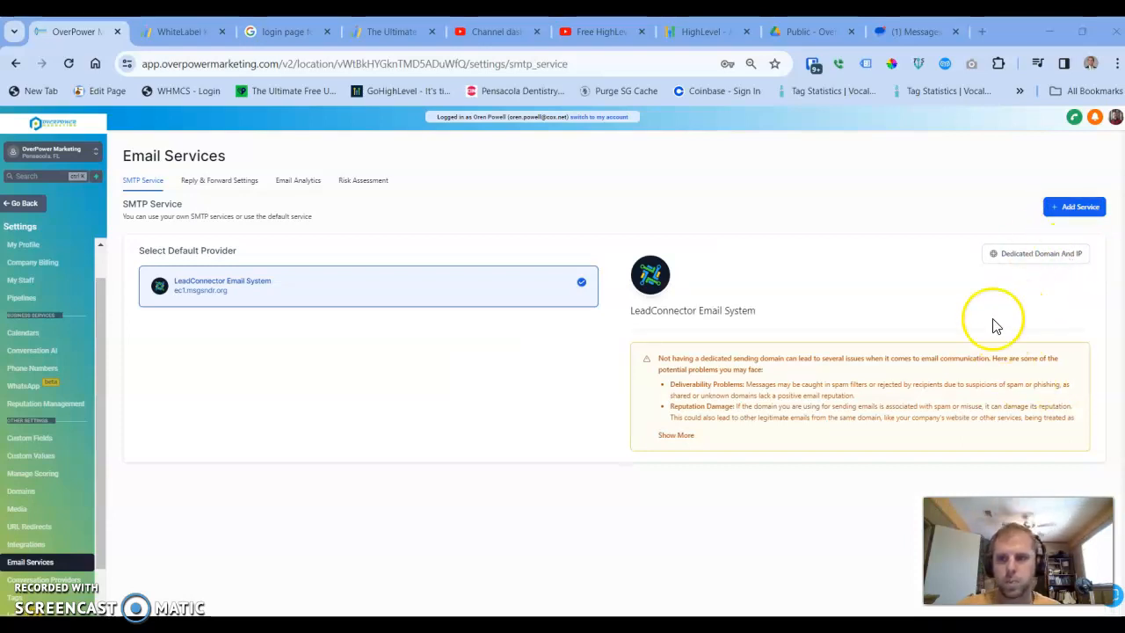
# Add a dedicated sending domain named lc.overpowermarketing.com and submit it for verification.
pyautogui.click(1042, 262)
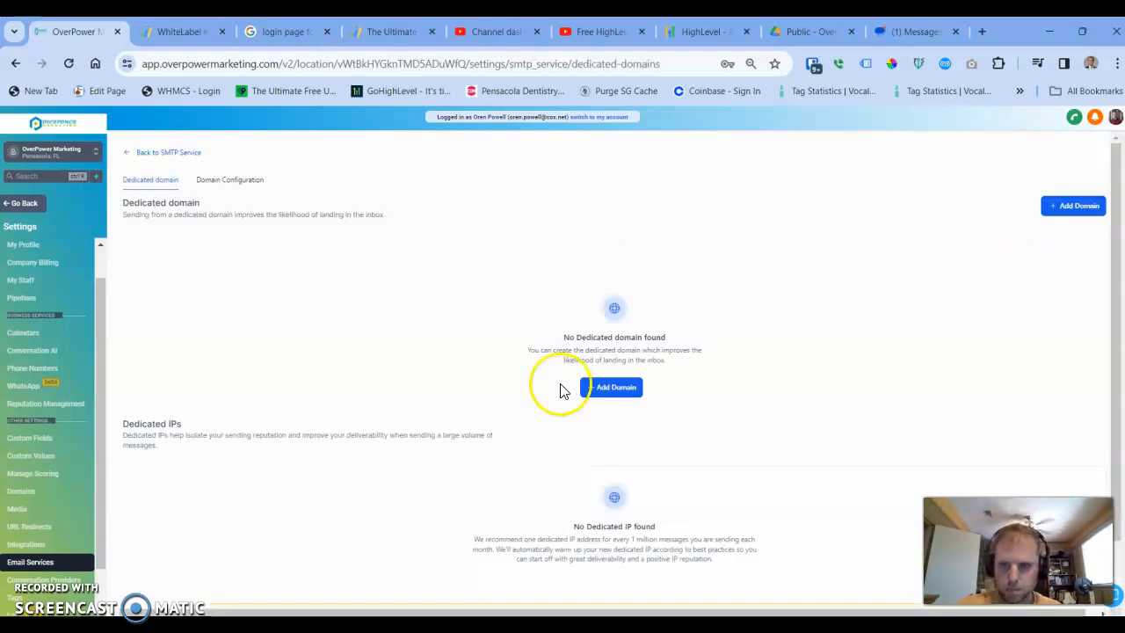
pyautogui.click(631, 391)
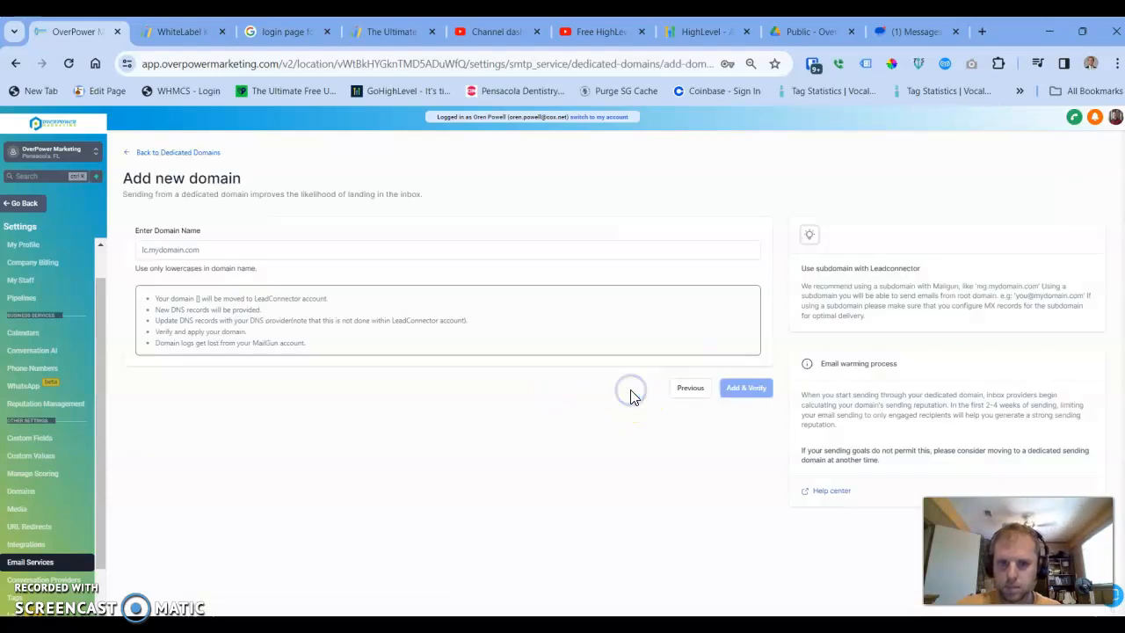
pyautogui.click(172, 251)
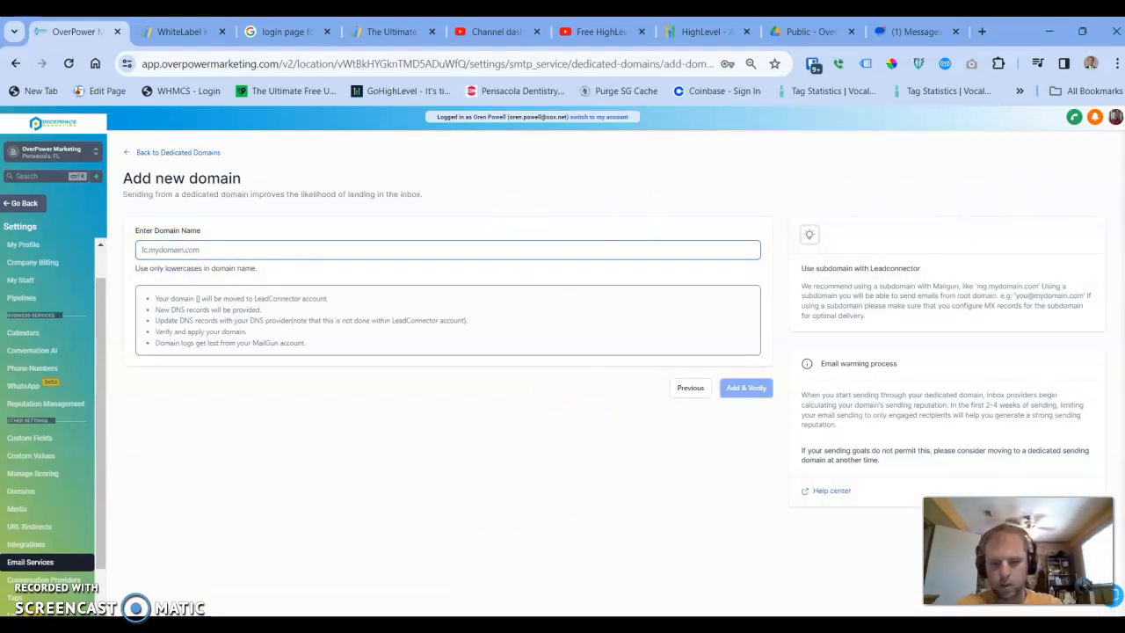
pyautogui.write('lc.ov')
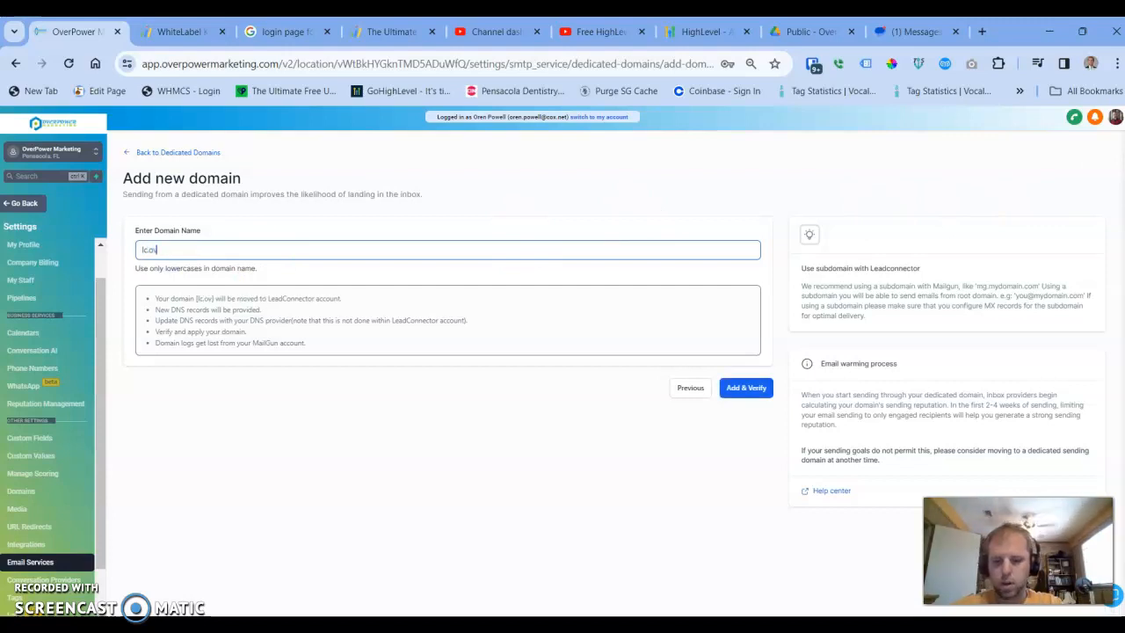
pyautogui.write('erpowermarke')
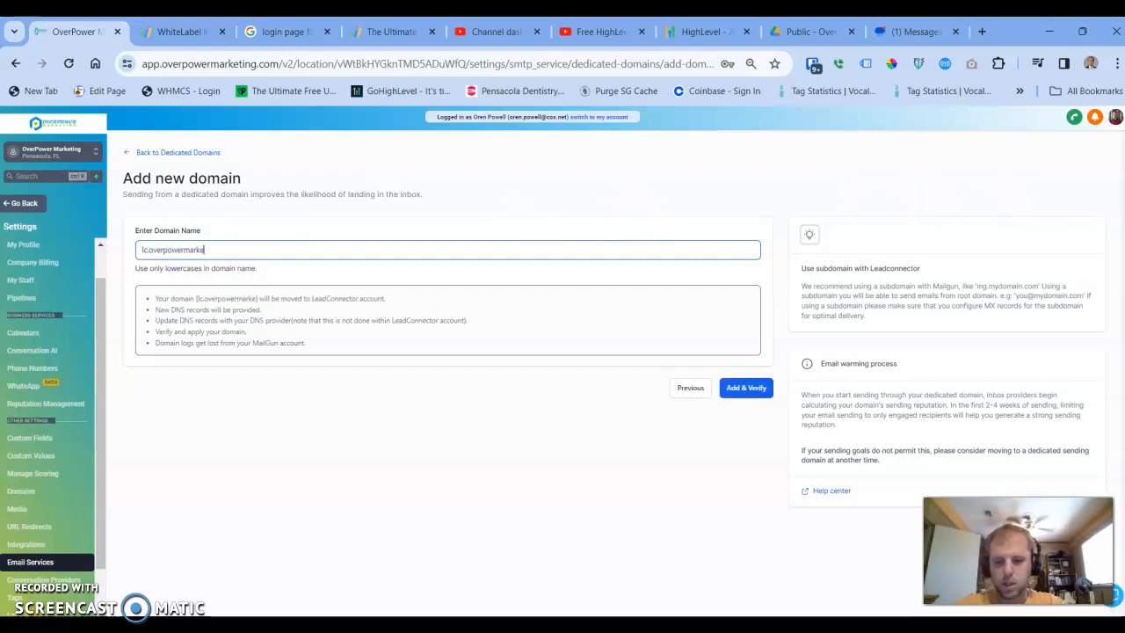
pyautogui.write('ting.com')
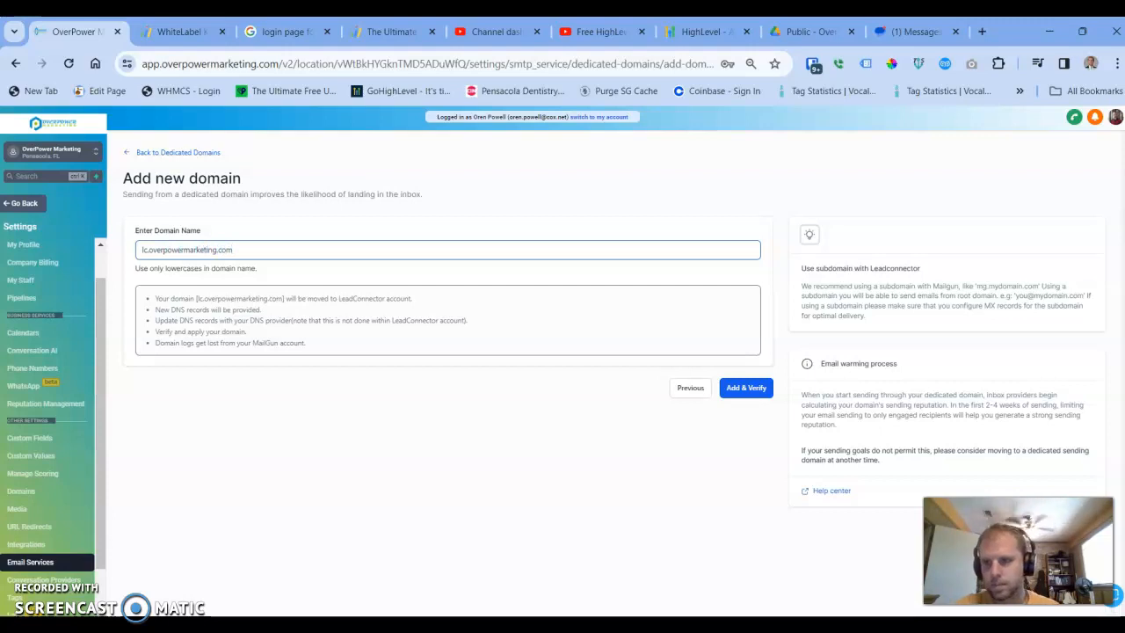
pyautogui.click(745, 388)
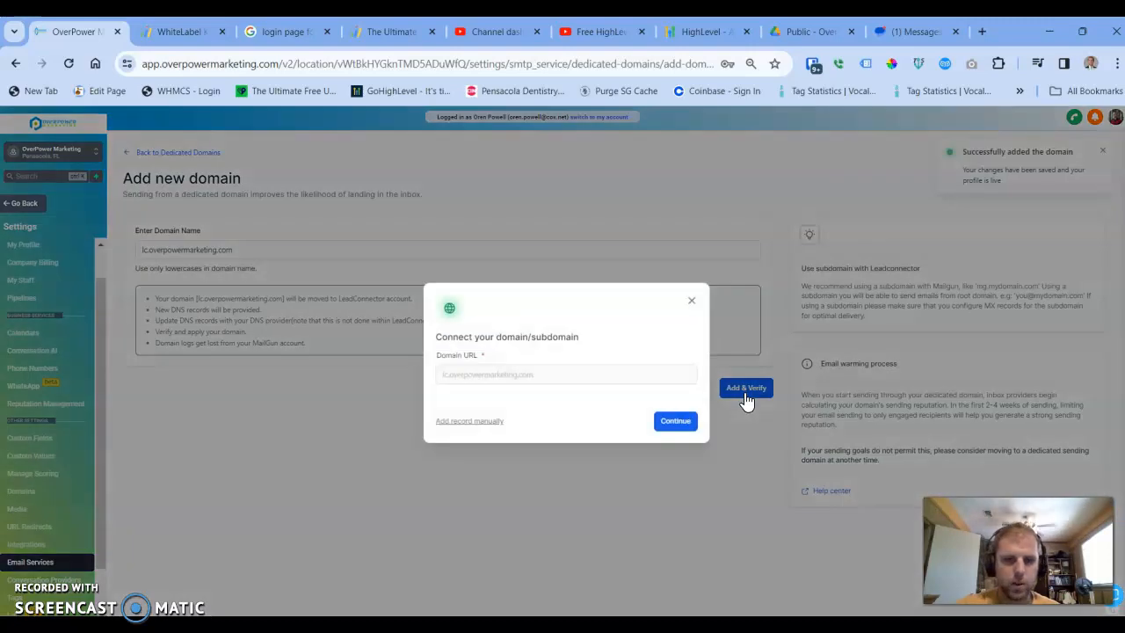
# Continue connecting the lc.overpowermarketing.com subdomain and authorize it through Cloudflare as the domain provider.
pyautogui.click(612, 400)
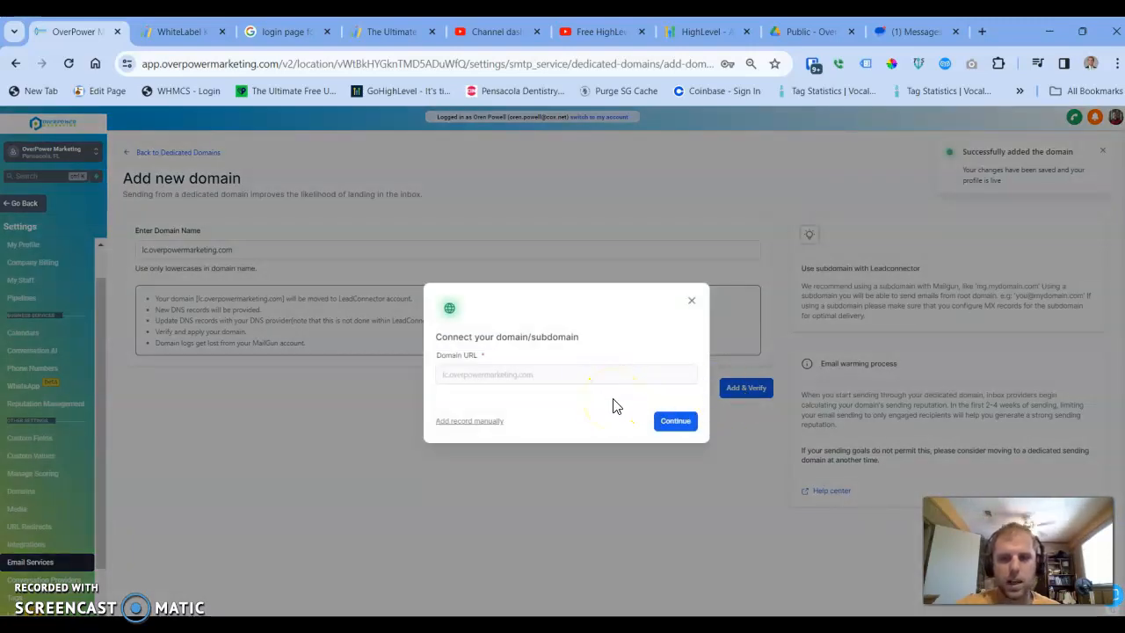
pyautogui.click(670, 431)
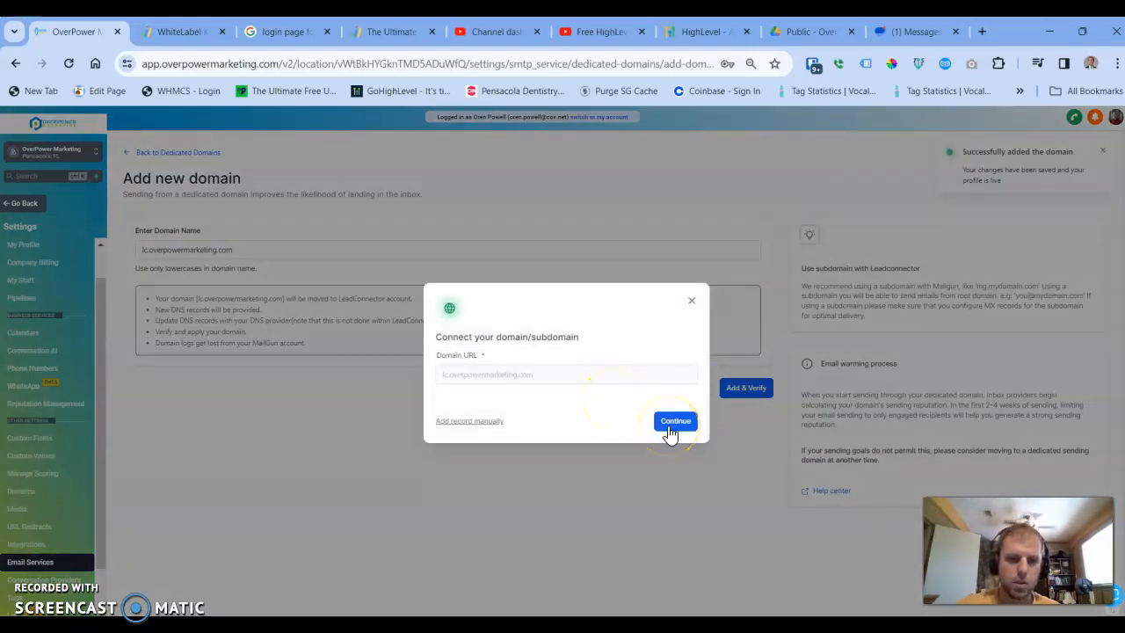
pyautogui.click(470, 423)
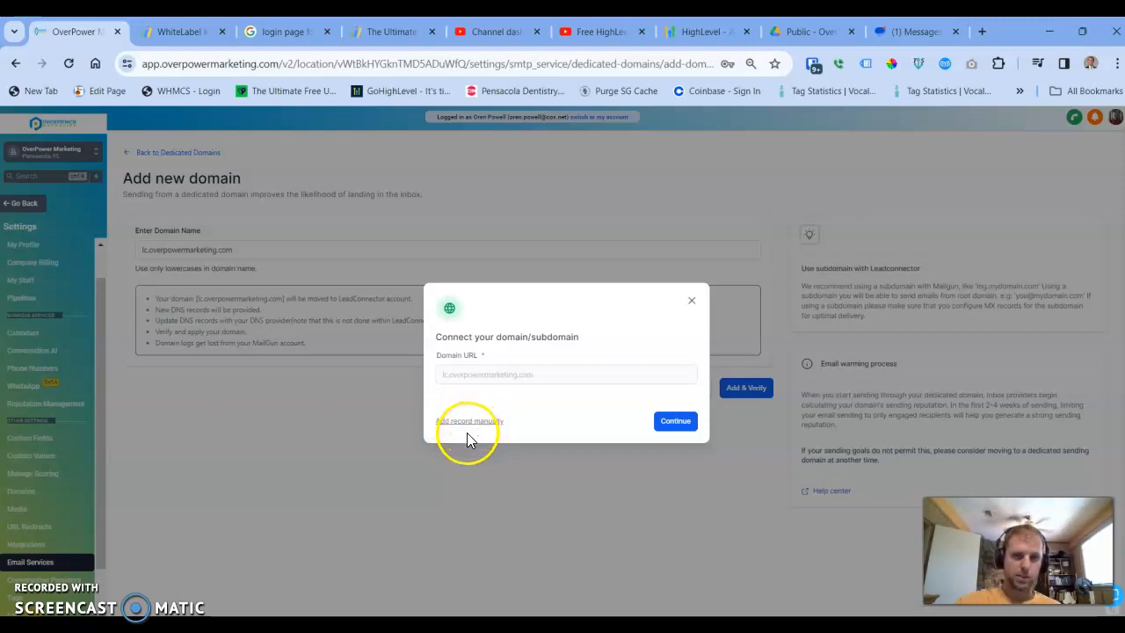
pyautogui.click(675, 421)
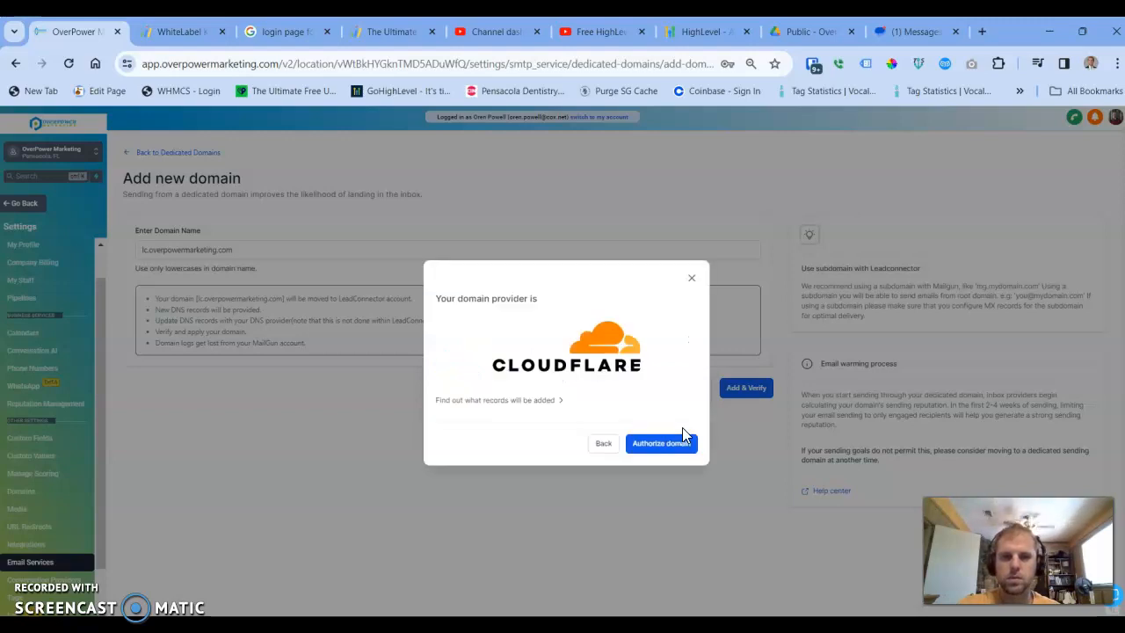
pyautogui.click(675, 443)
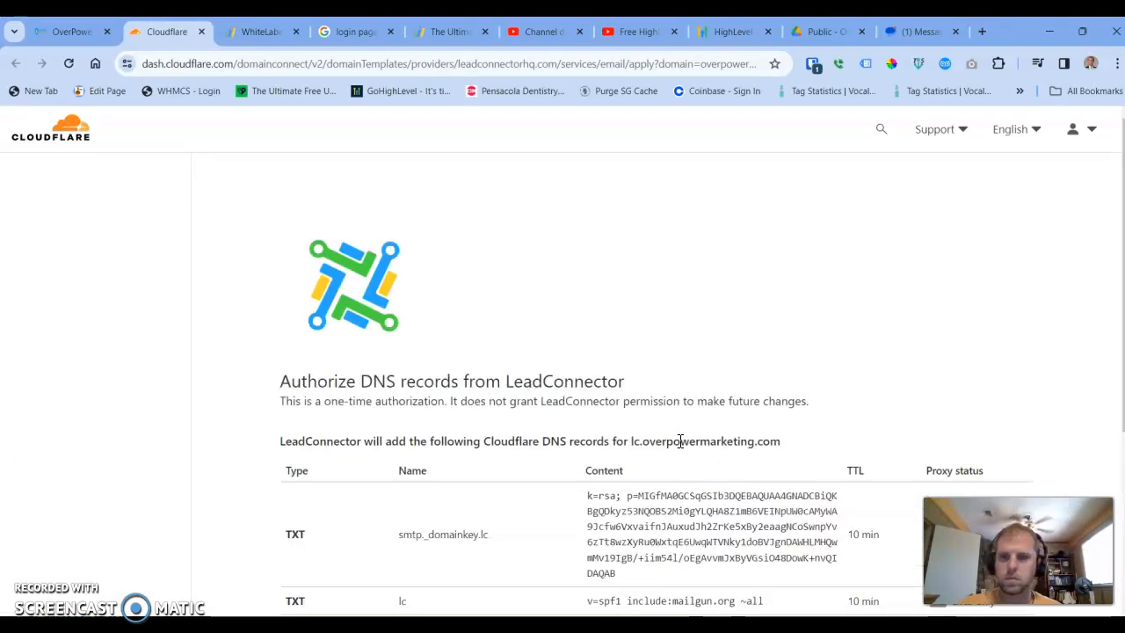
# Review the DNS records LeadConnector will add in Cloudflare and authorize them.
pyautogui.scroll(-3, 680, 442)
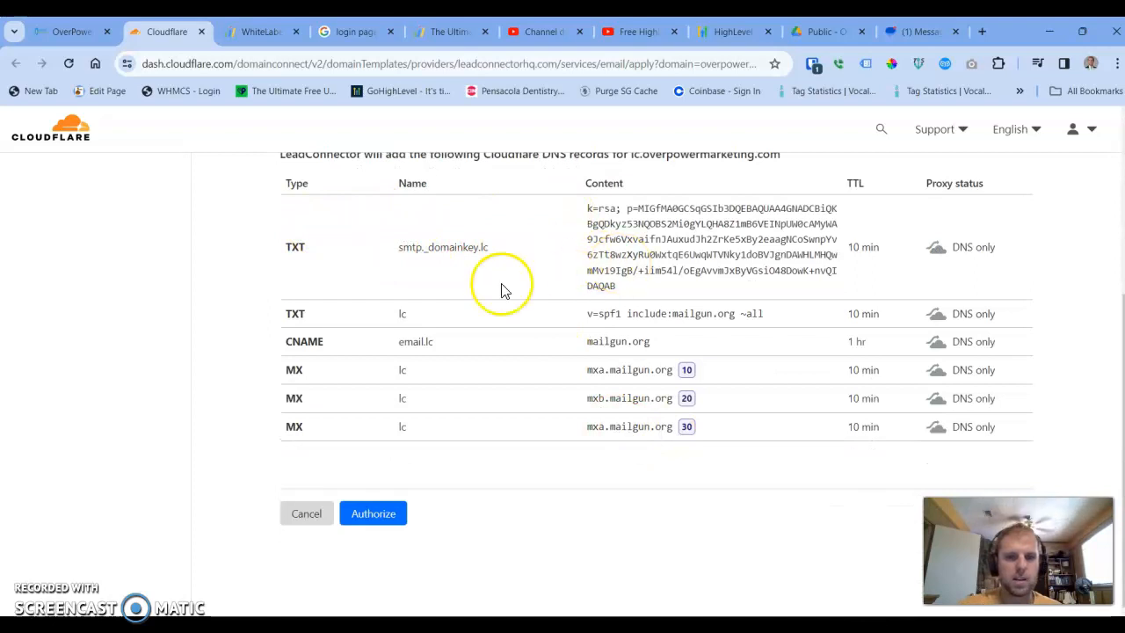
pyautogui.moveTo(279, 247); pyautogui.dragTo(323, 249)
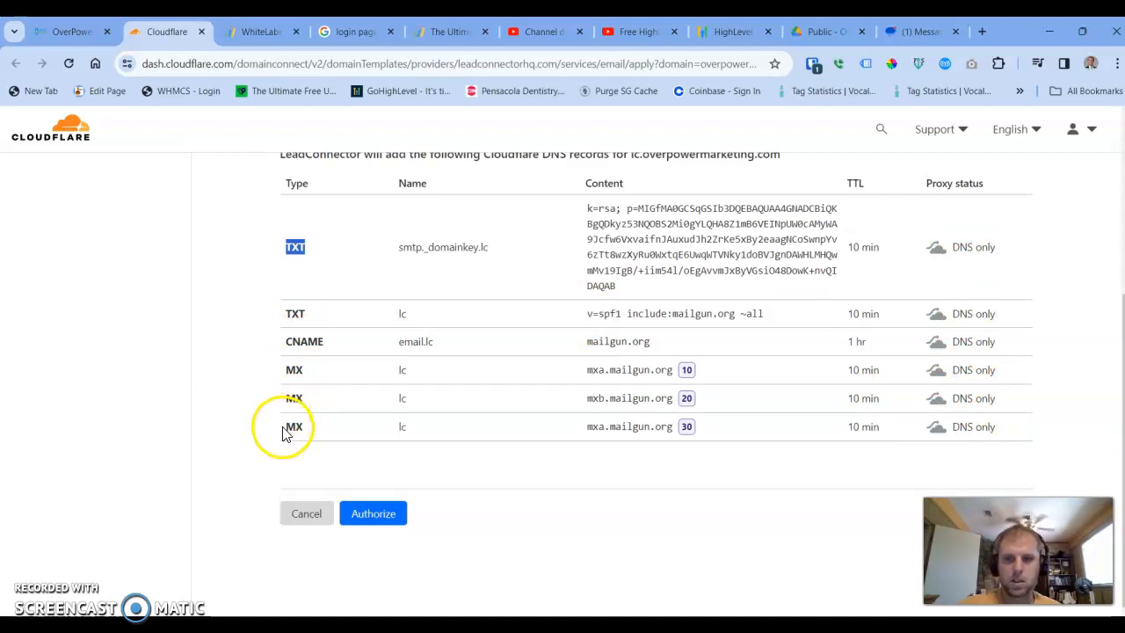
pyautogui.click(390, 524)
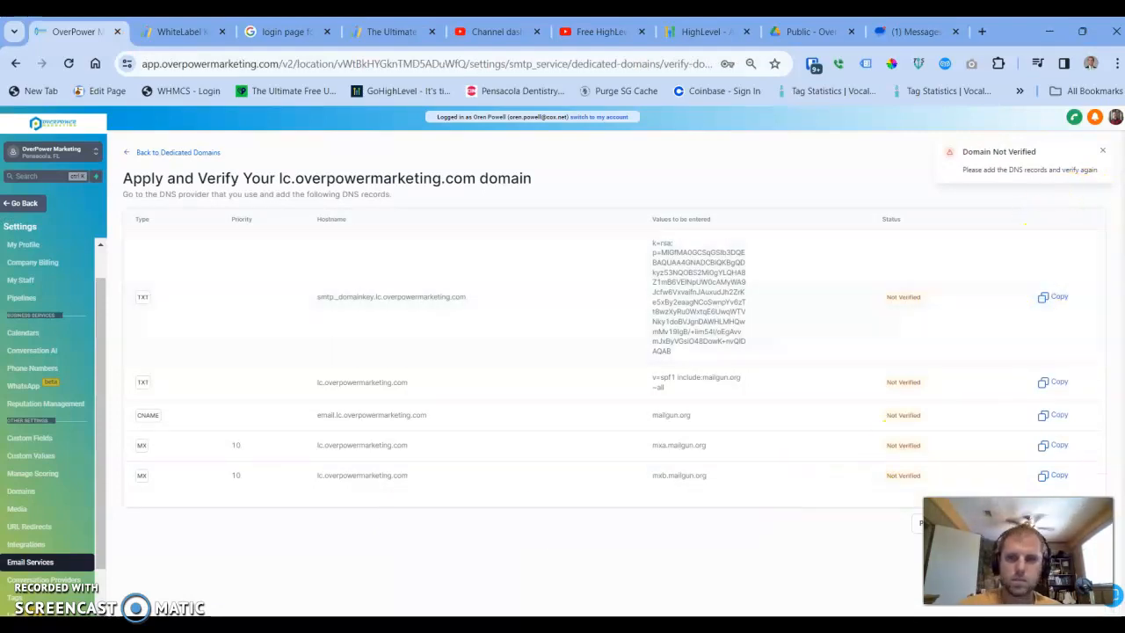
# Verify the lc.overpowermarketing.com domain's DNS records in Email Services.
pyautogui.click(1079, 523)
pyautogui.click(1079, 536)
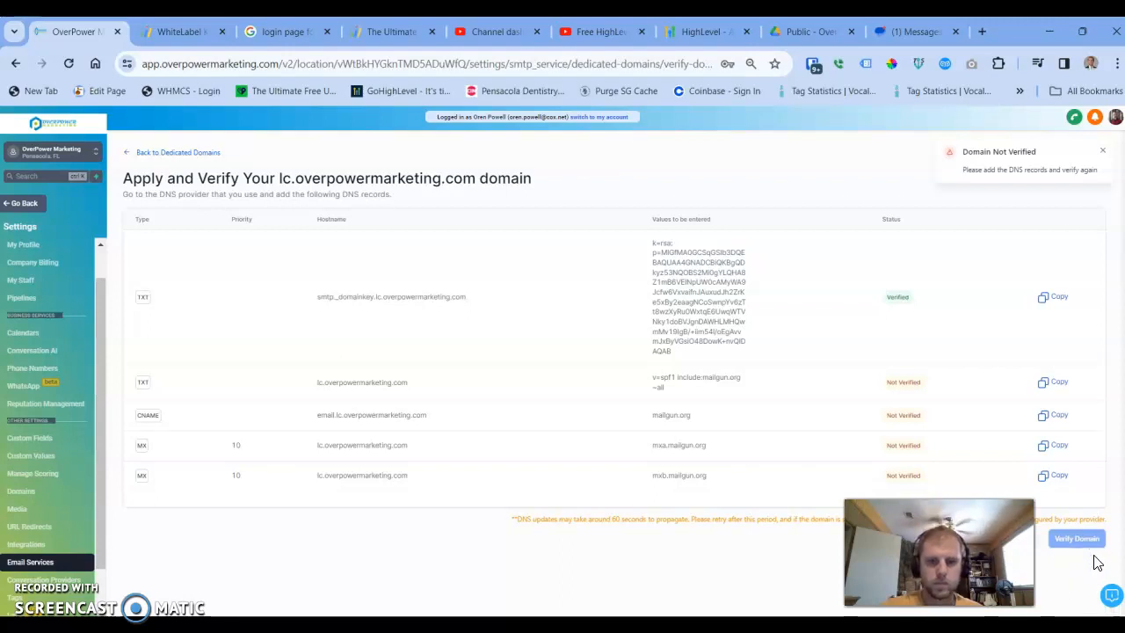
pyautogui.click(640, 553)
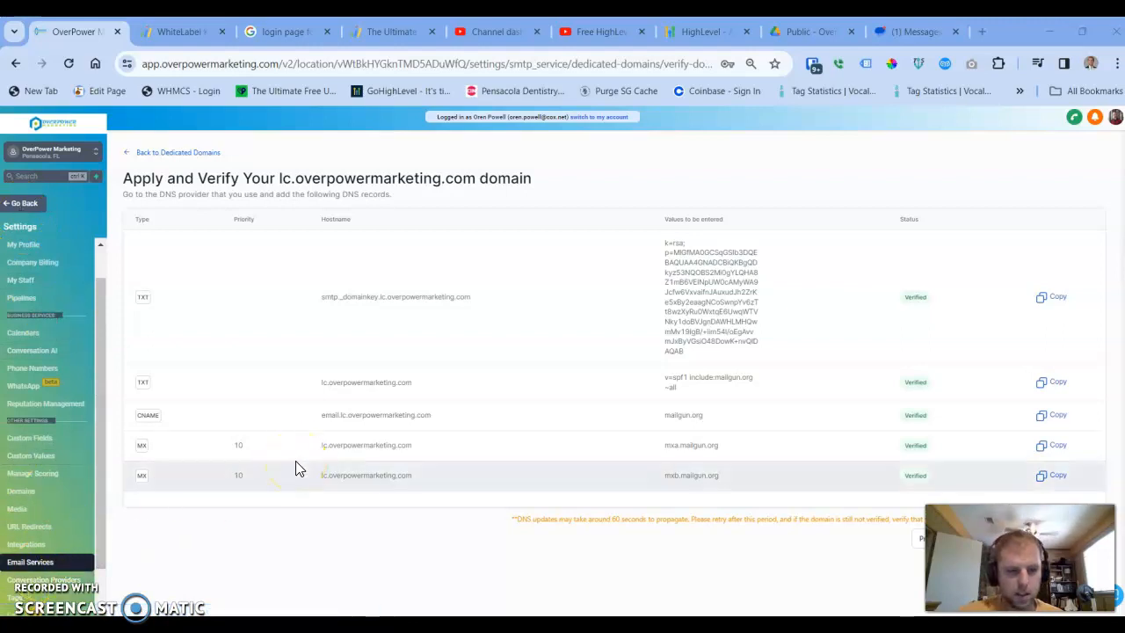
# Return to the contact's conversation and open the email composer to check the sender address.
pyautogui.click(24, 203)
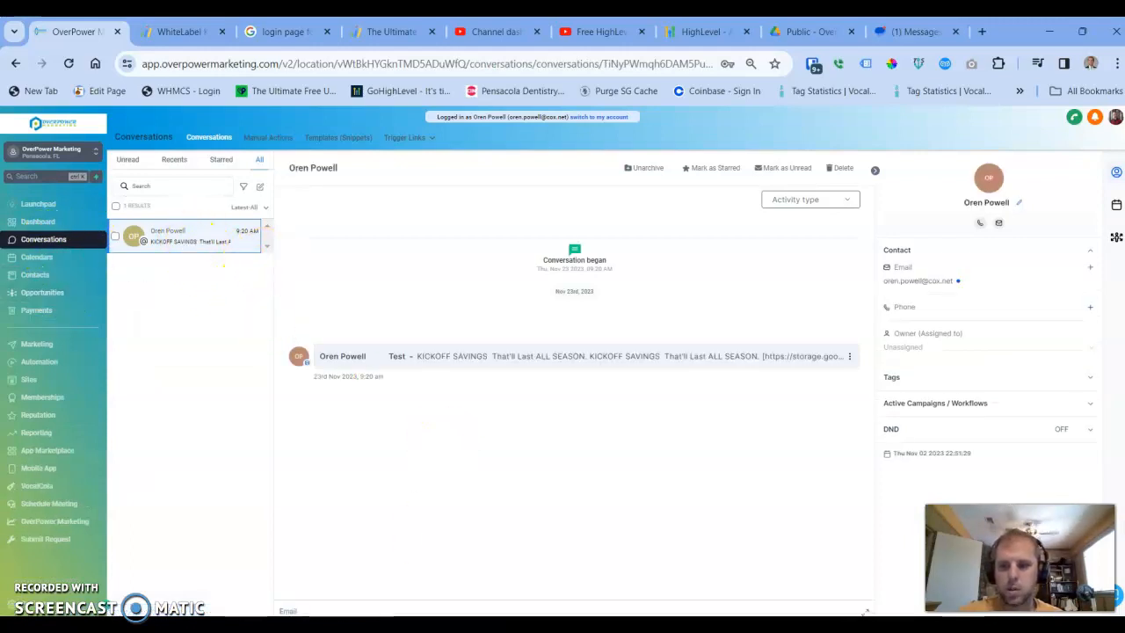
pyautogui.click(289, 608)
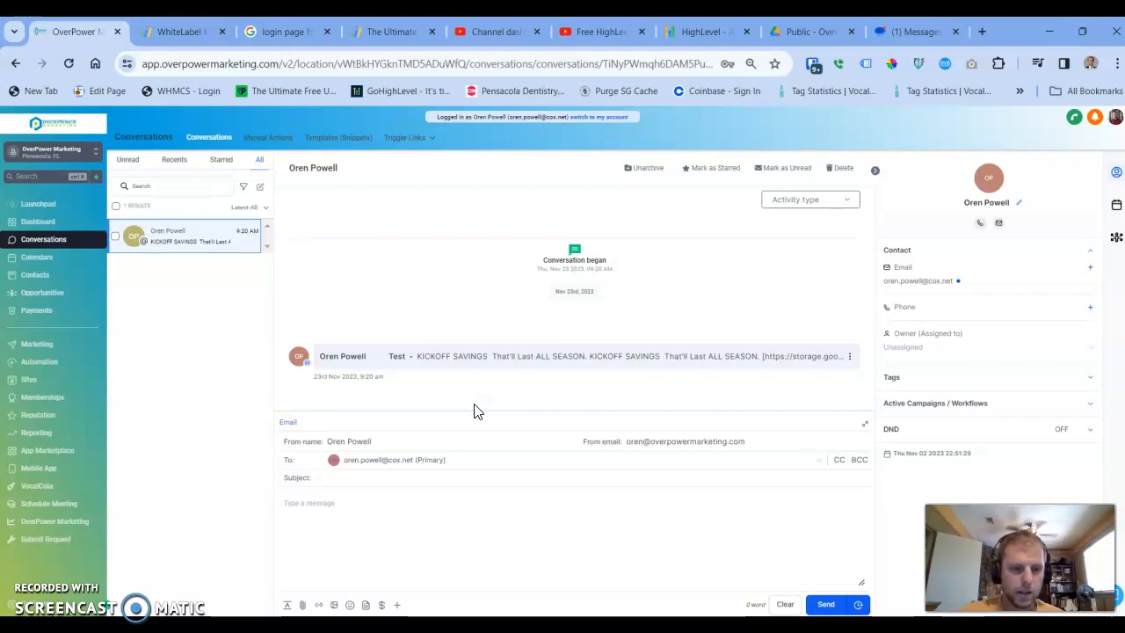
# Open the account settings and browse the settings menu.
pyautogui.click(45, 605)
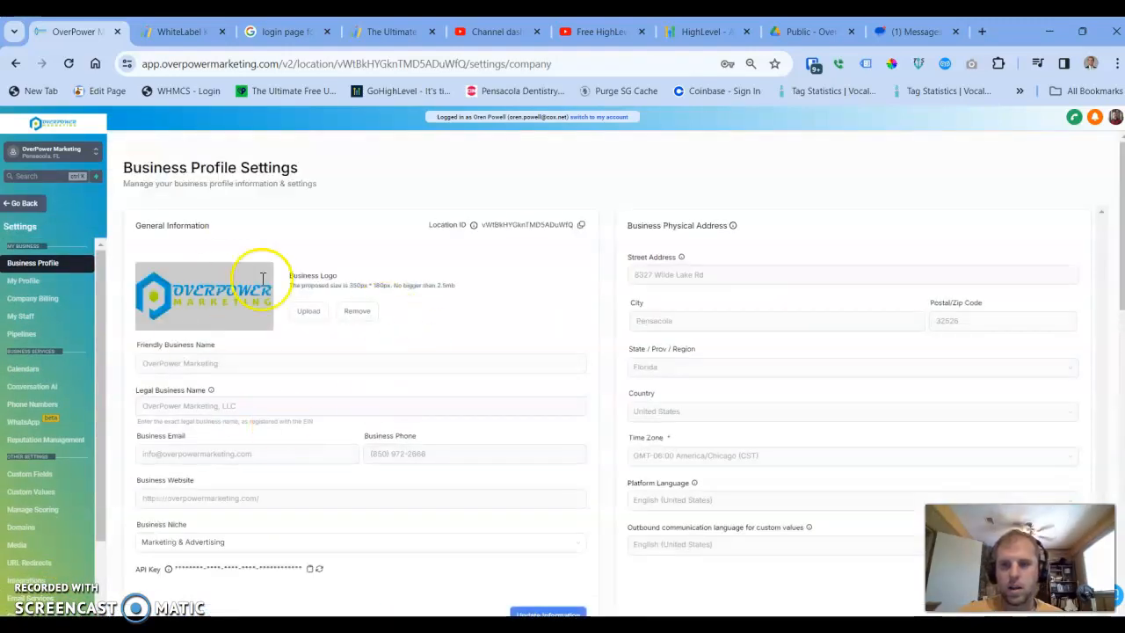
pyautogui.scroll(-2, 37, 352)
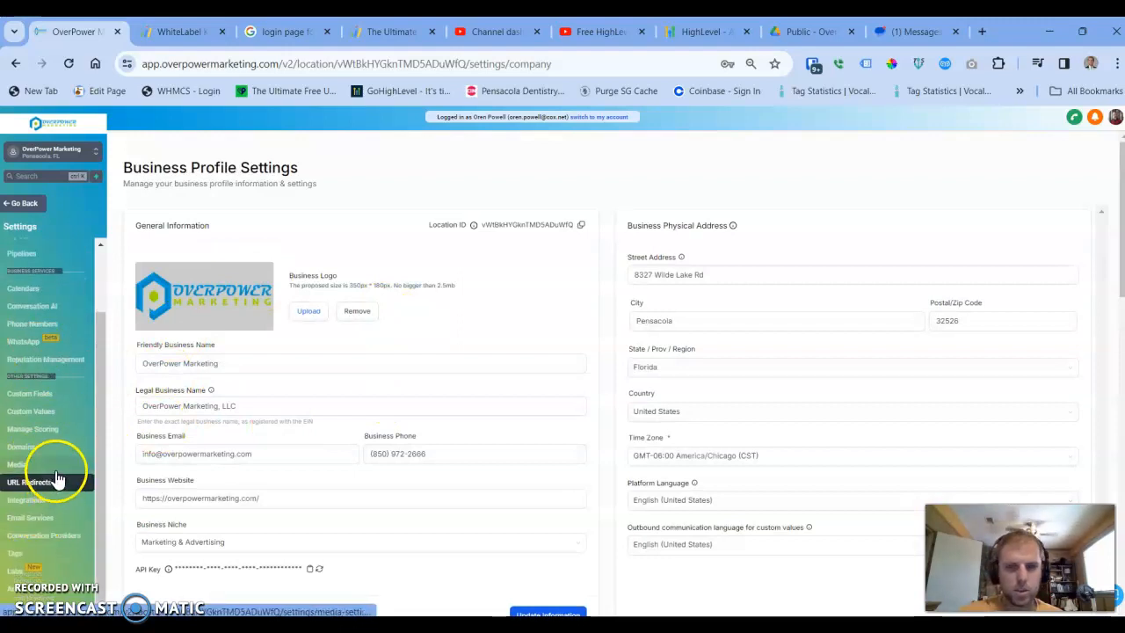
pyautogui.scroll(2, 48, 466)
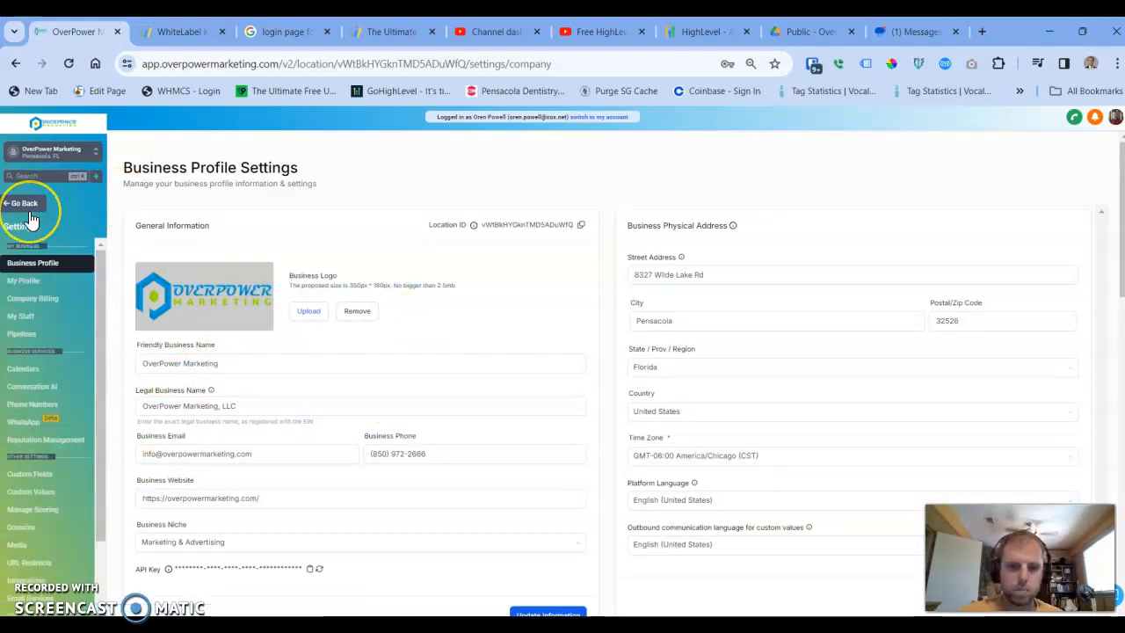